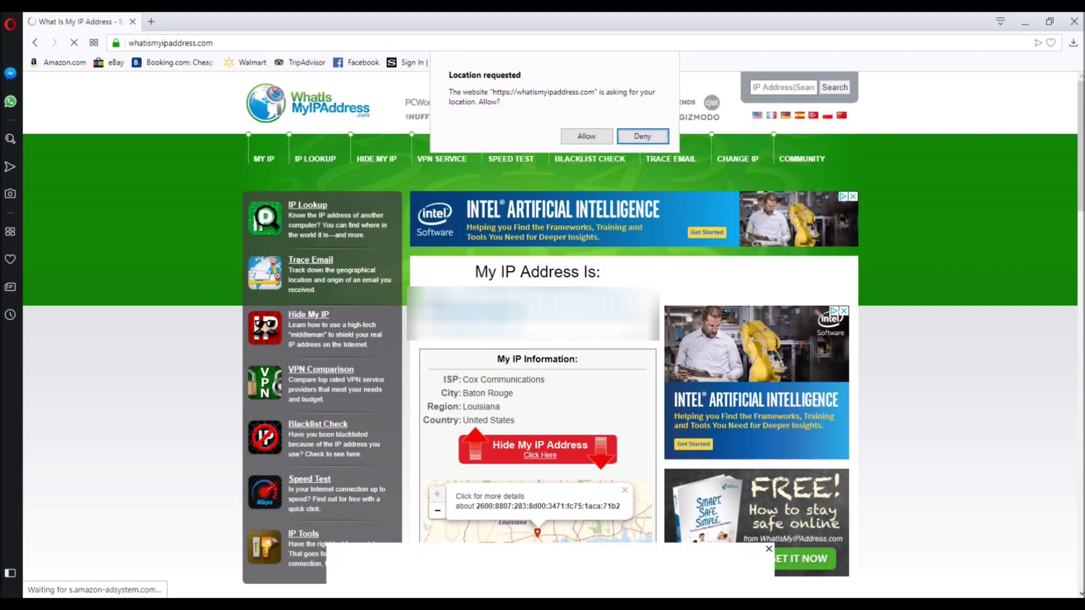
Decline the location request and check the IP details showing Louisiana, United States
left_click(647, 143)
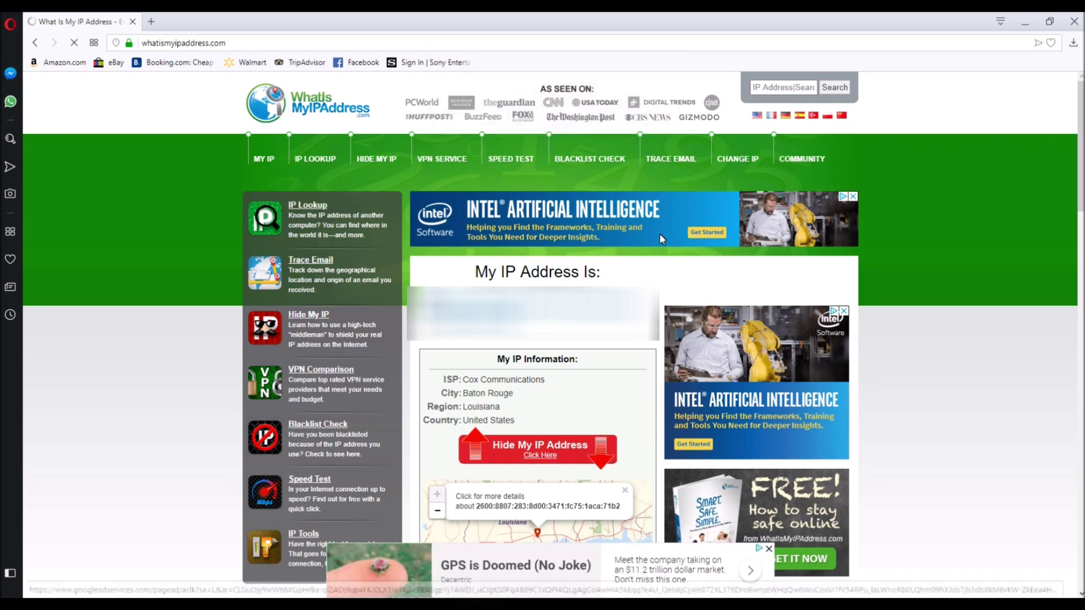
scroll(660, 235, "down", 1)
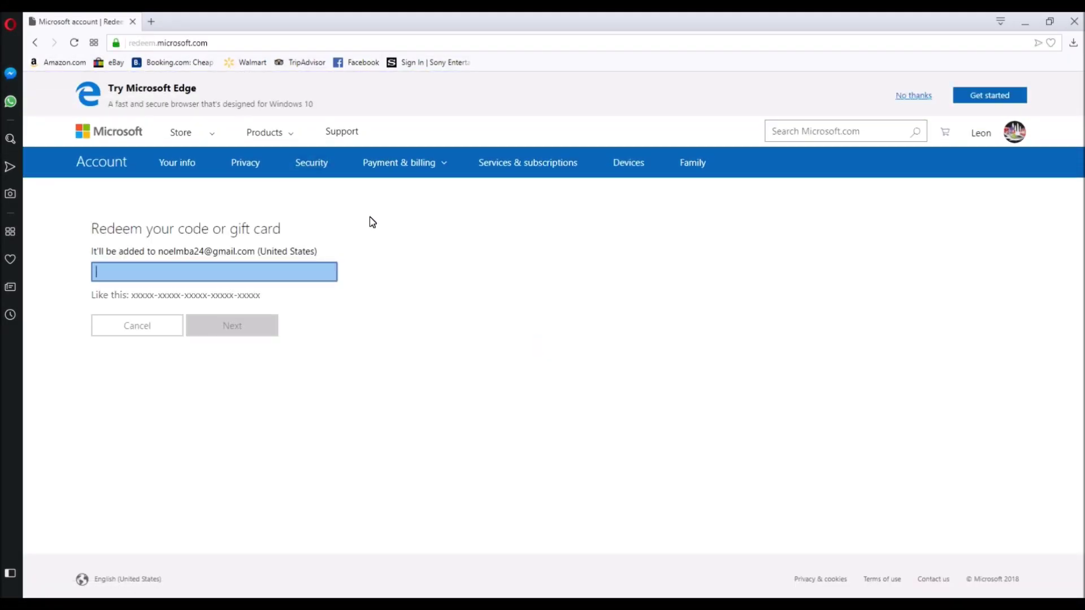
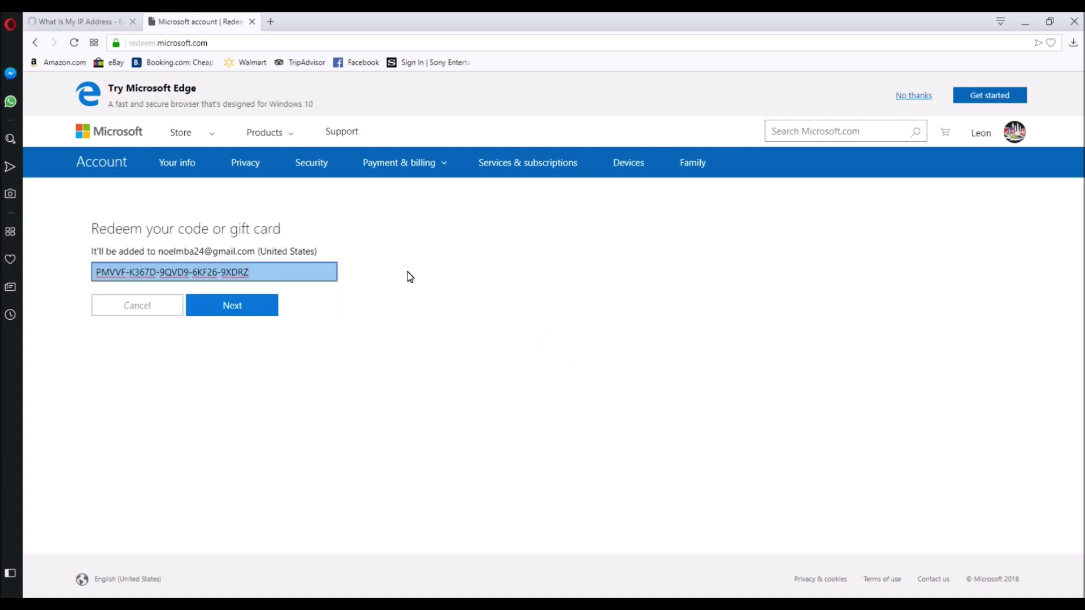
Redeem the one-month Xbox Live Gold code with recurring payments turned off
left_click(260, 303)
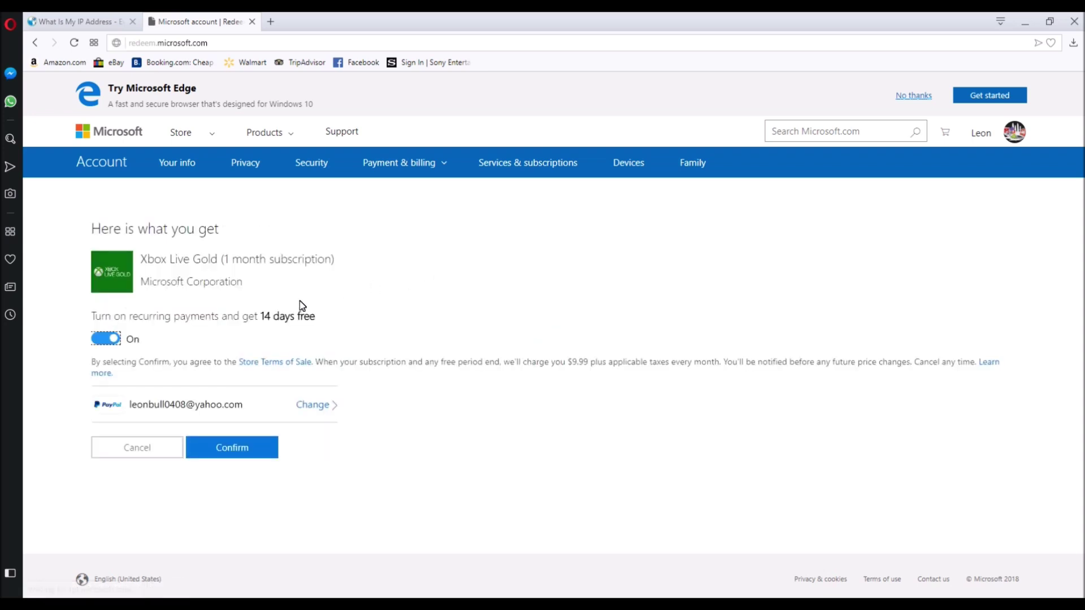
left_click(105, 342)
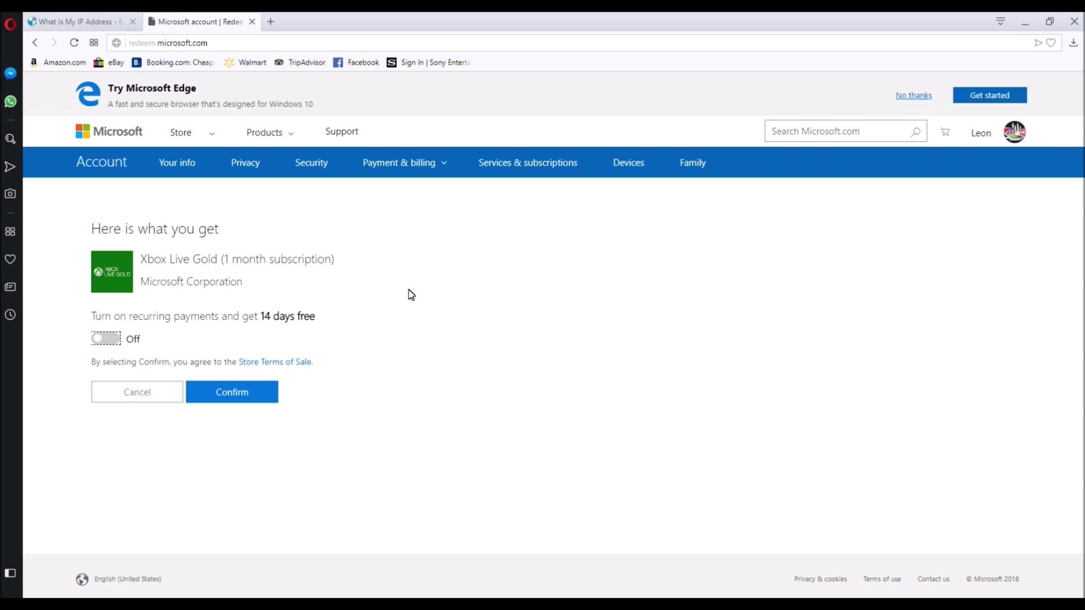
left_click(268, 388)
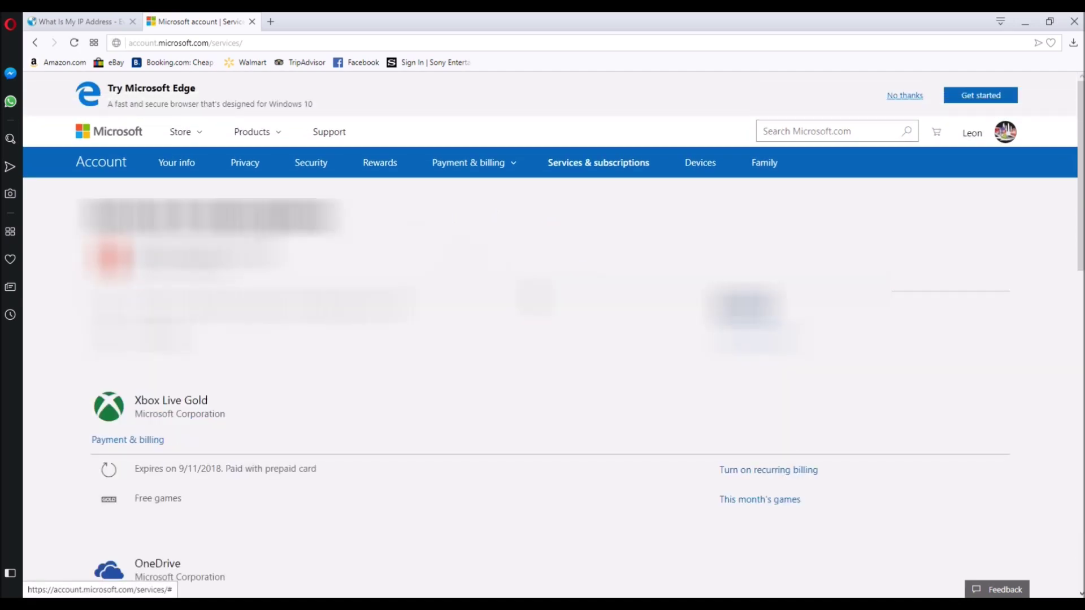
Review the Xbox Live Gold entry active until 9/11/2018 with recurring billing off
scroll(250, 358, "down", 2)
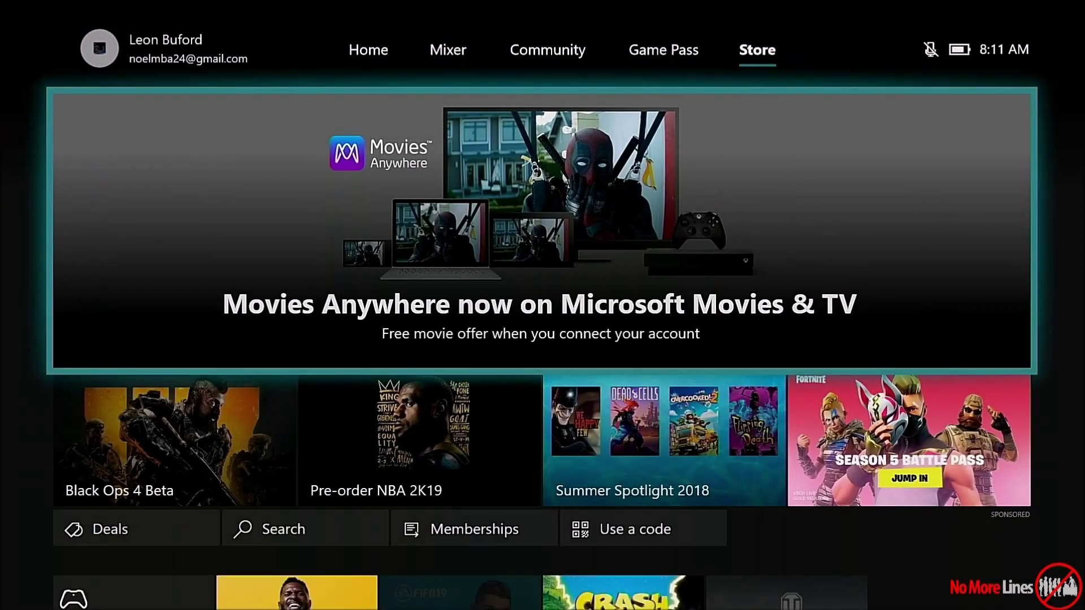
Open the Memberships section of the Xbox One Store
key("Down")
key("Right")
key("Right")
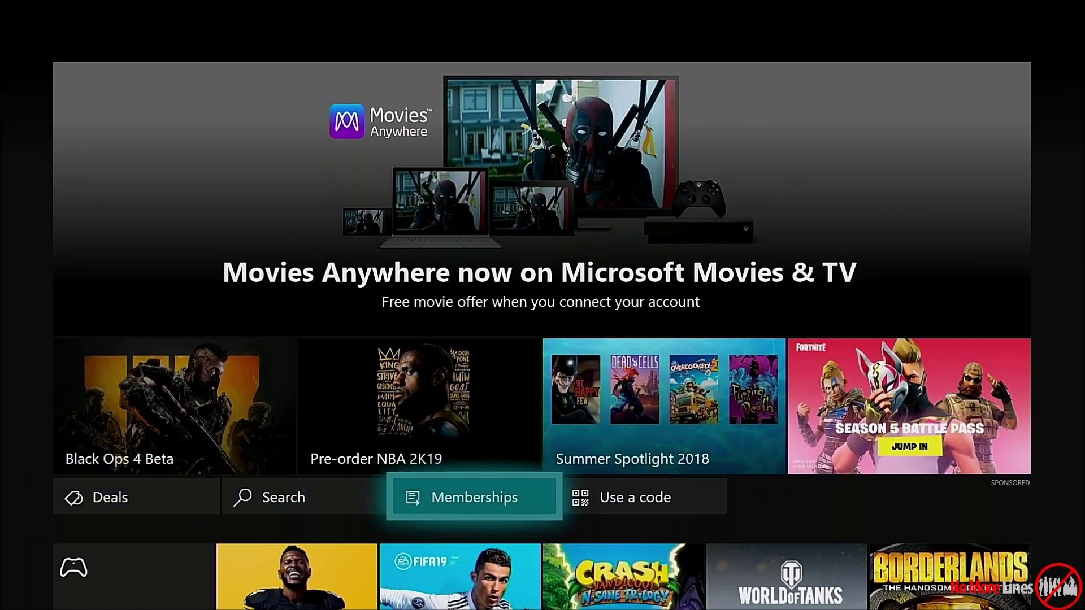
key("Return")
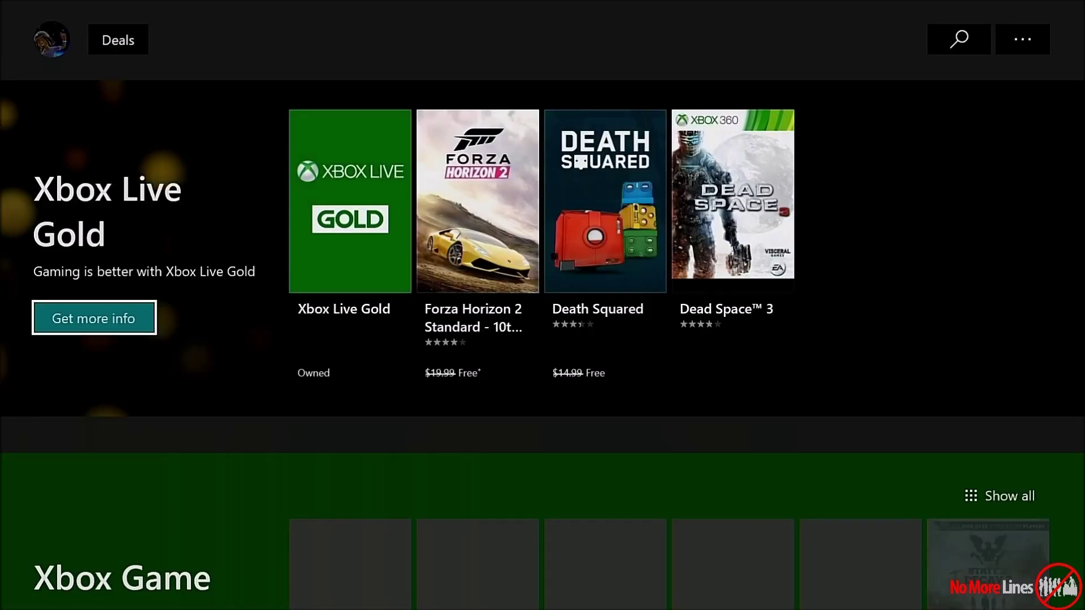
Claim Dead Space 3 for free, continuing past the backward compatibility notice
key("Right")
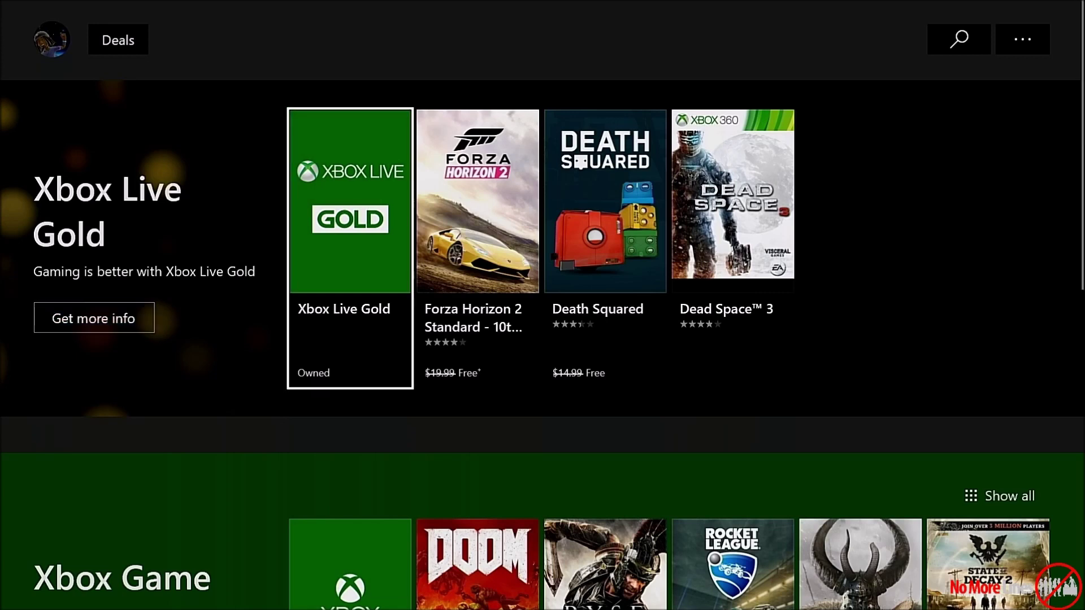
key("Right")
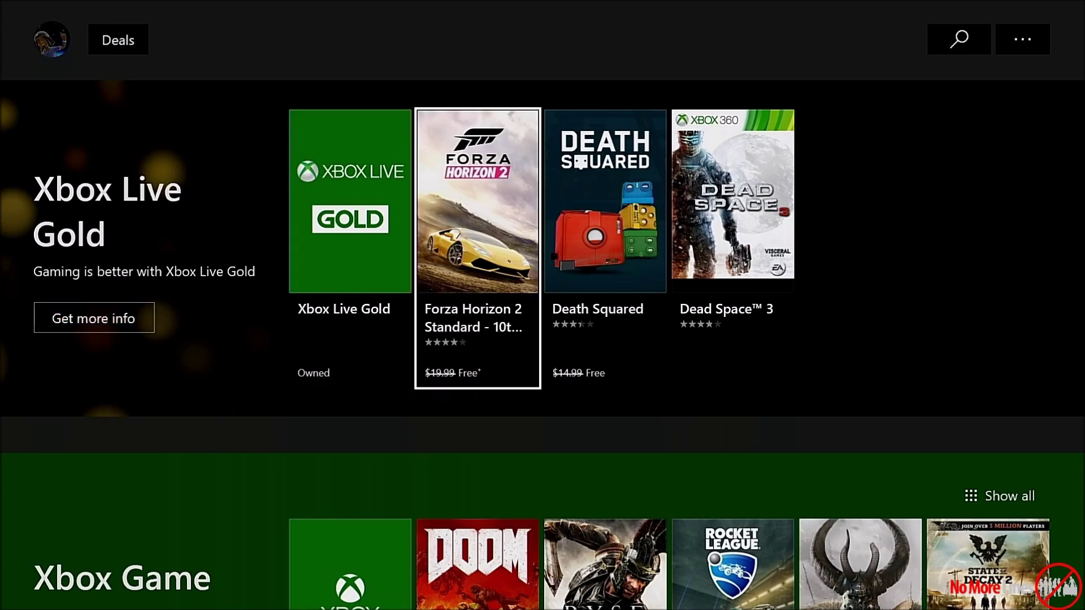
key("Right")
key("Right")
key("Escape")
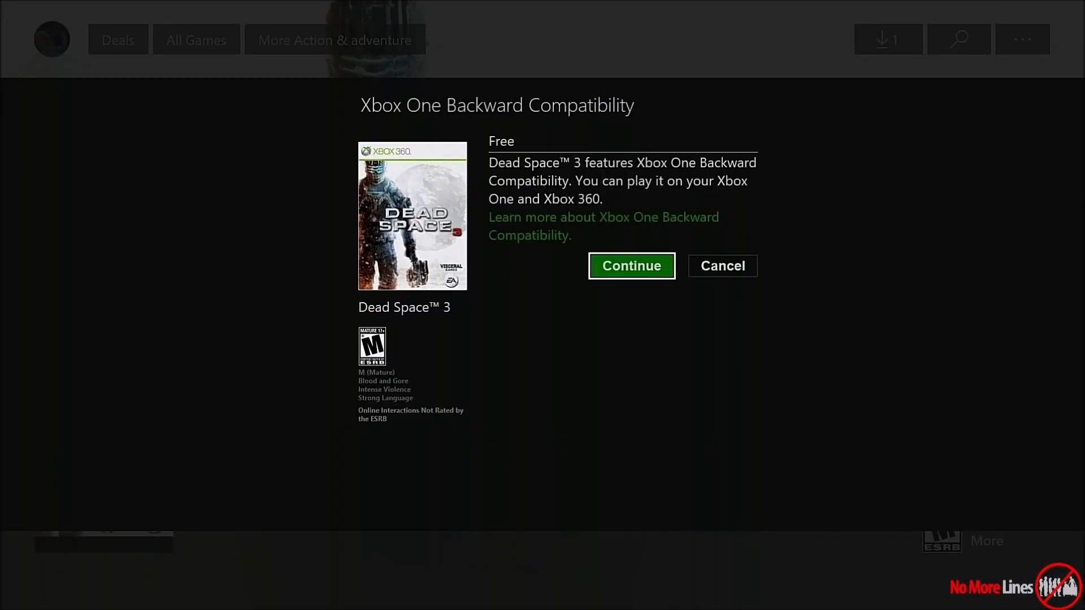
key("Return")
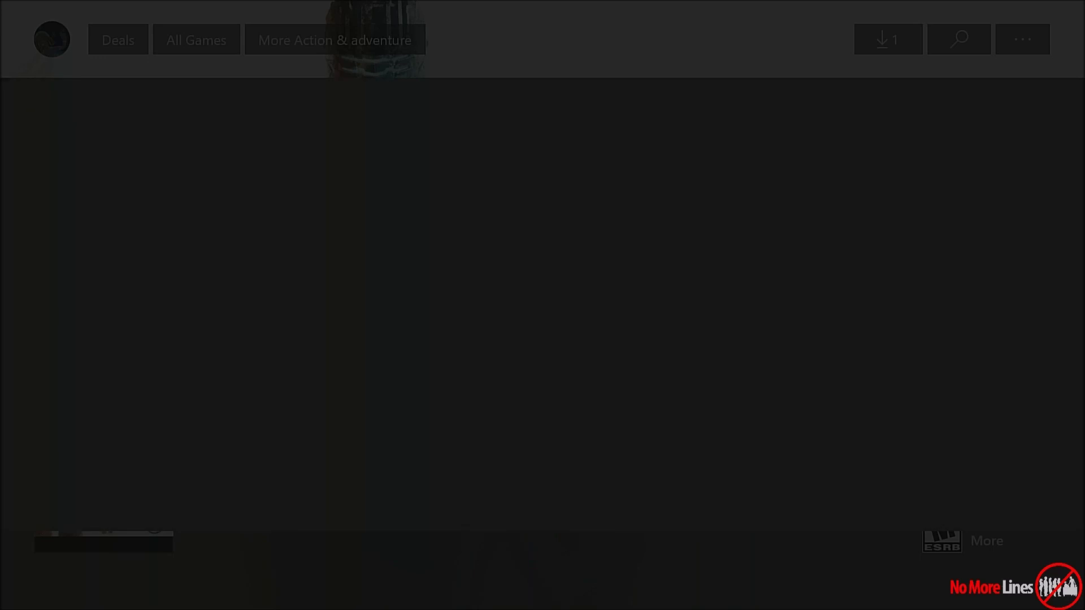
key("Left")
key("Return")
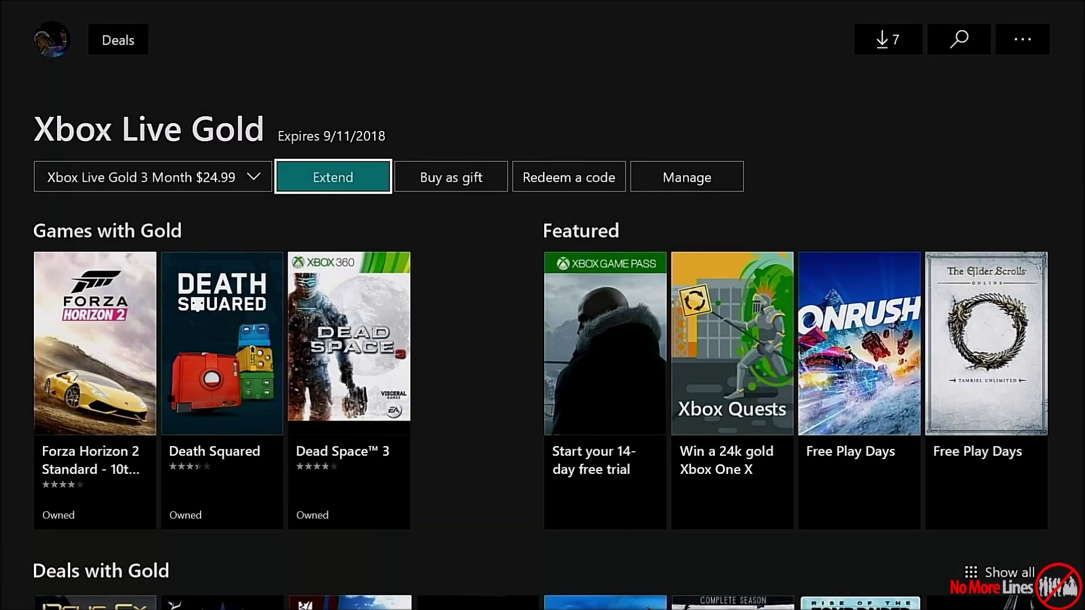
Open the Xbox Live Gold subscription details via Manage, showing expiry 9/11/2018 and prepaid card
key("Right")
key("Right")
key("Left")
key("Left")
key("Left")
key("Right")
key("Right")
key("Right")
key("Right")
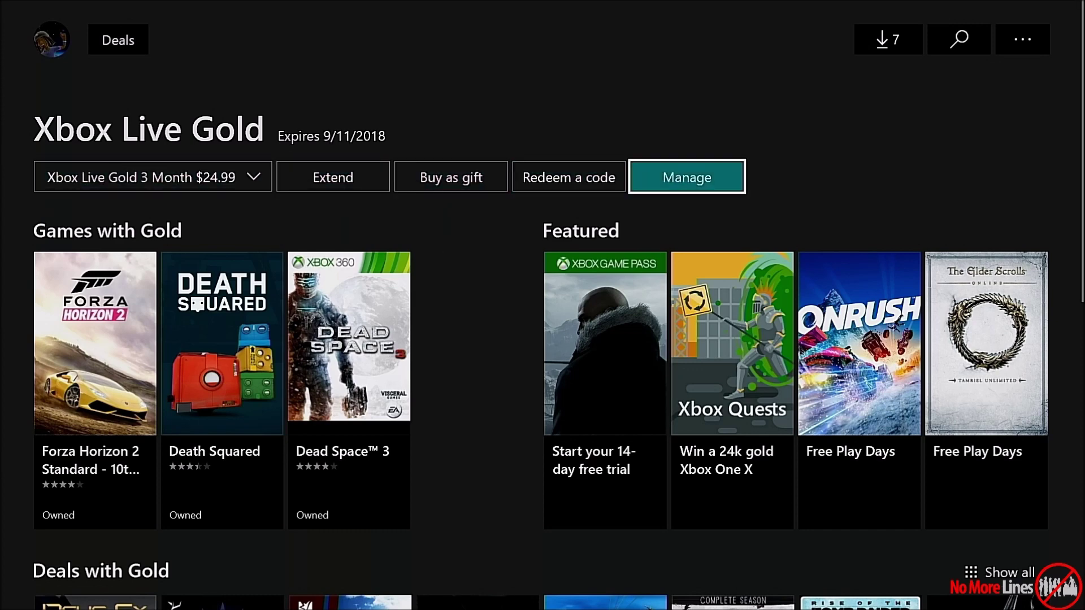
key("Return")
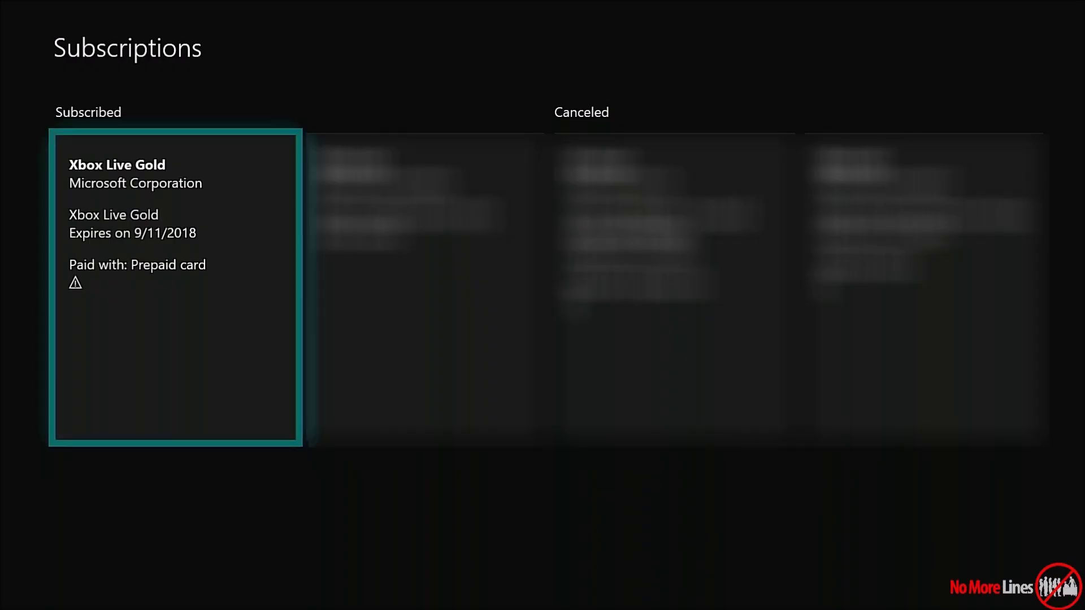
key("Return")
key("Down")
key("Up")
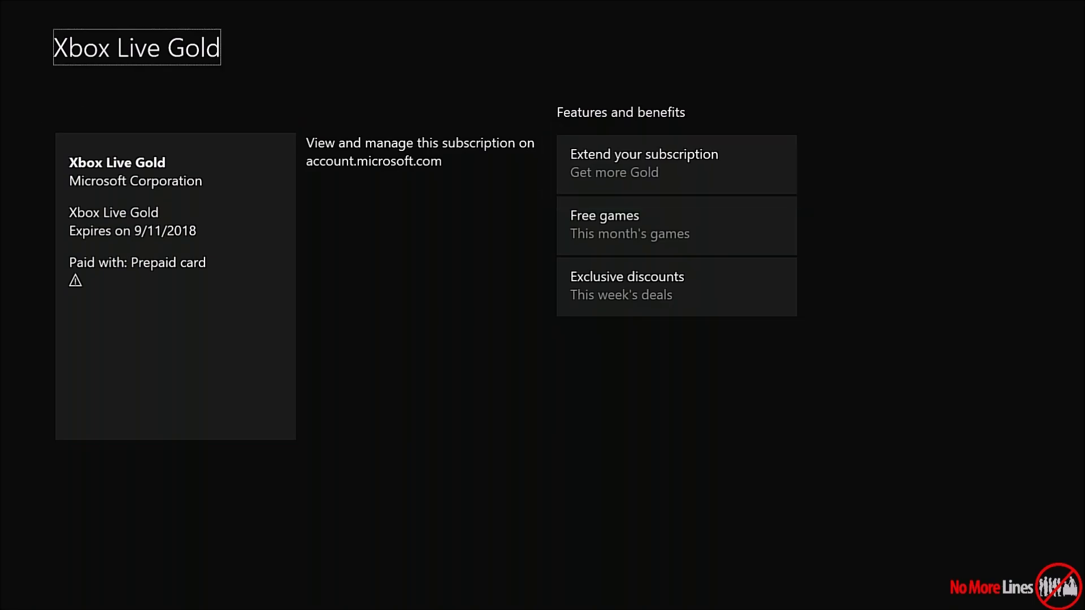
key("Down")
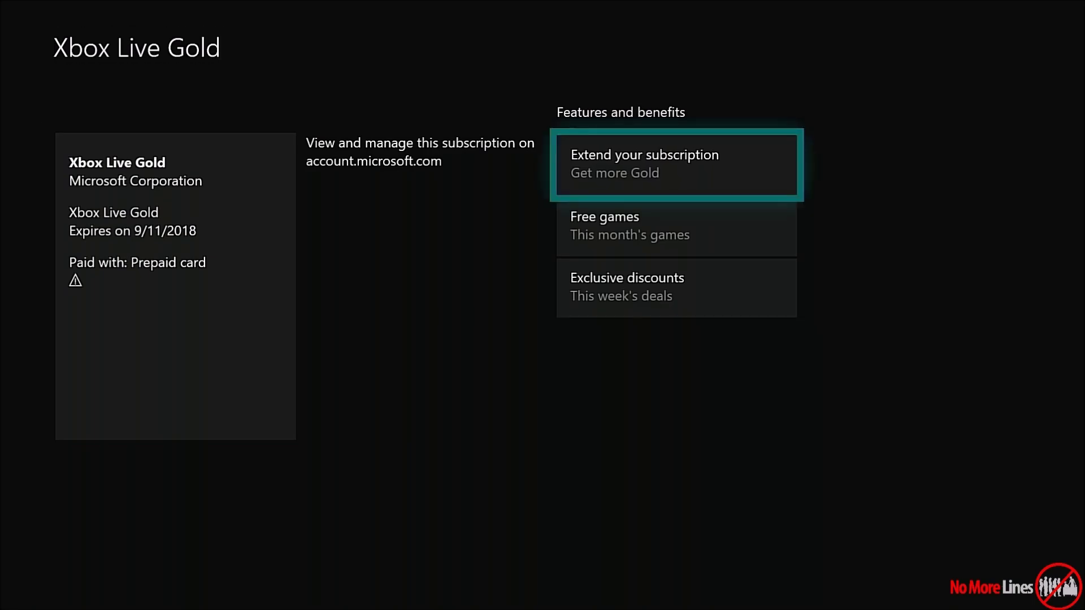